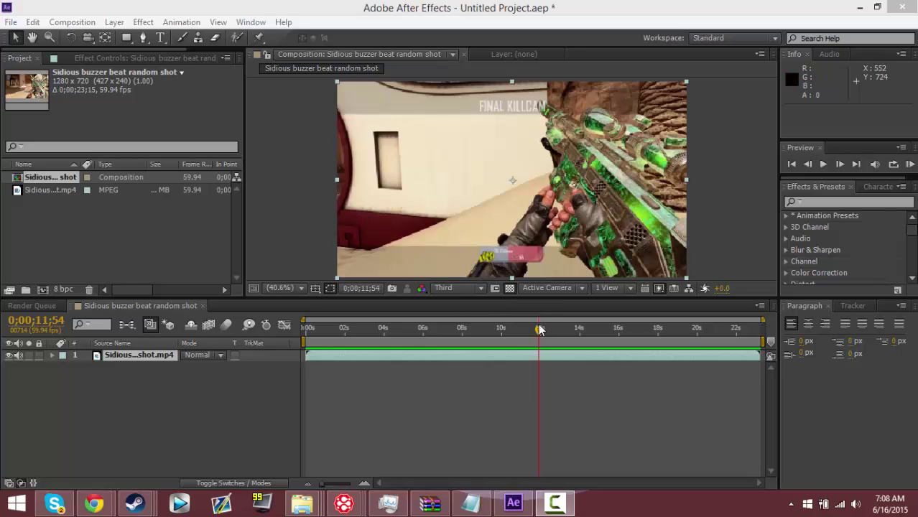
# Scrub the clip to around 12 seconds to look at the weapon camo.
pyautogui.moveTo(540, 330)
pyautogui.mouseDown()
pyautogui.moveTo(517, 324)
pyautogui.moveTo(548, 327)
pyautogui.mouseUp()
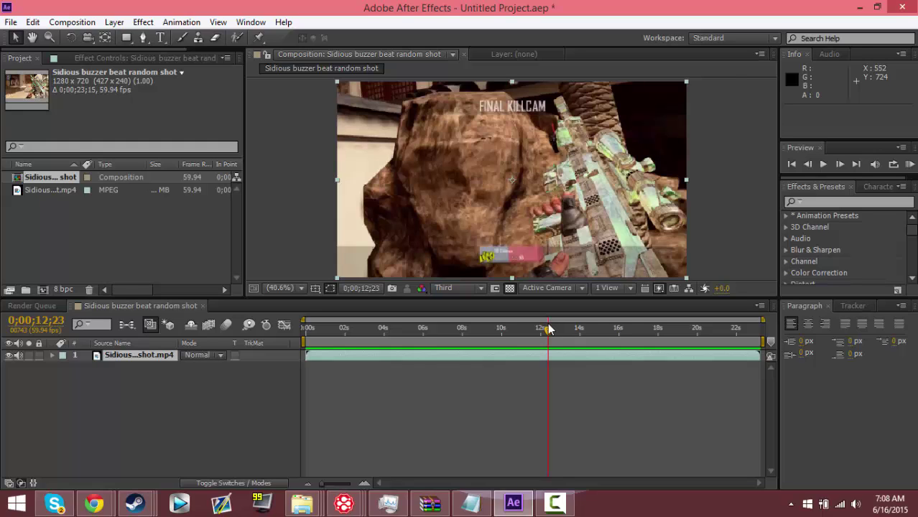
pyautogui.moveTo(550, 329); pyautogui.dragTo(552, 329)
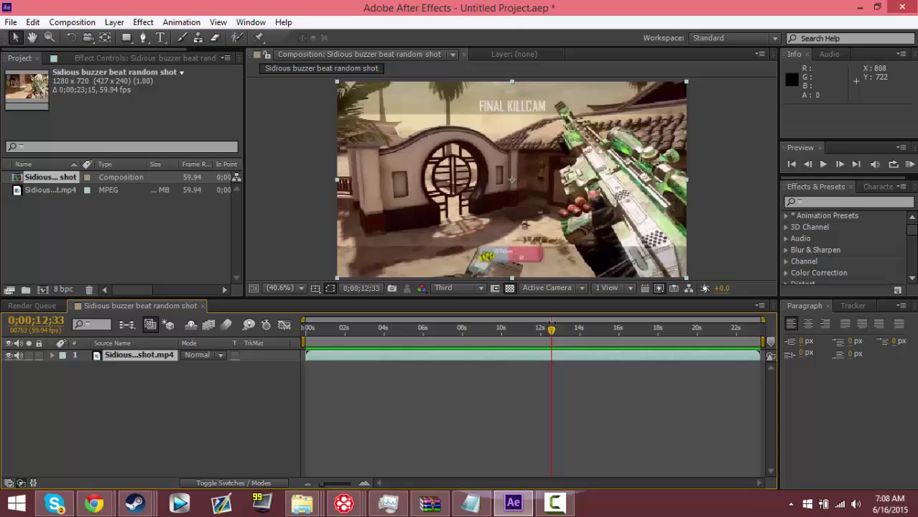
pyautogui.moveTo(551, 329); pyautogui.dragTo(552, 331)
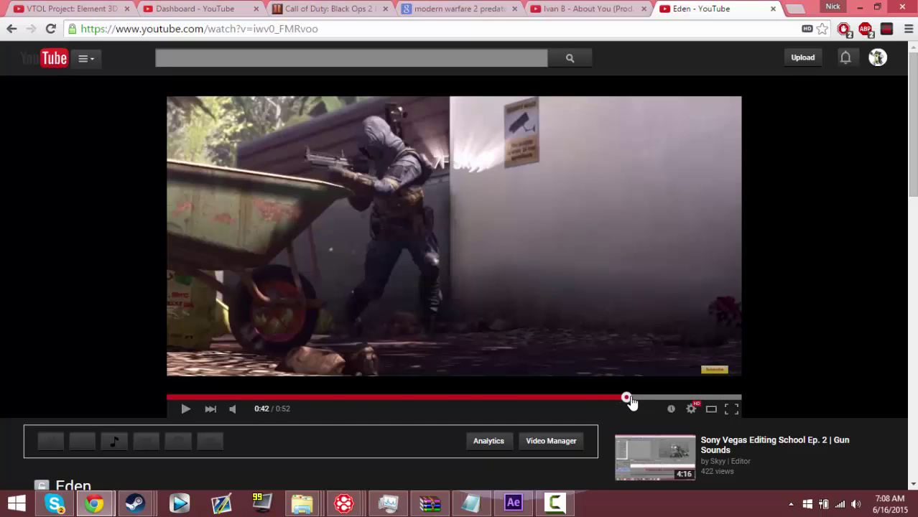
# Set the YouTube reference video's playback speed to 0.5.
pyautogui.click(185, 409)
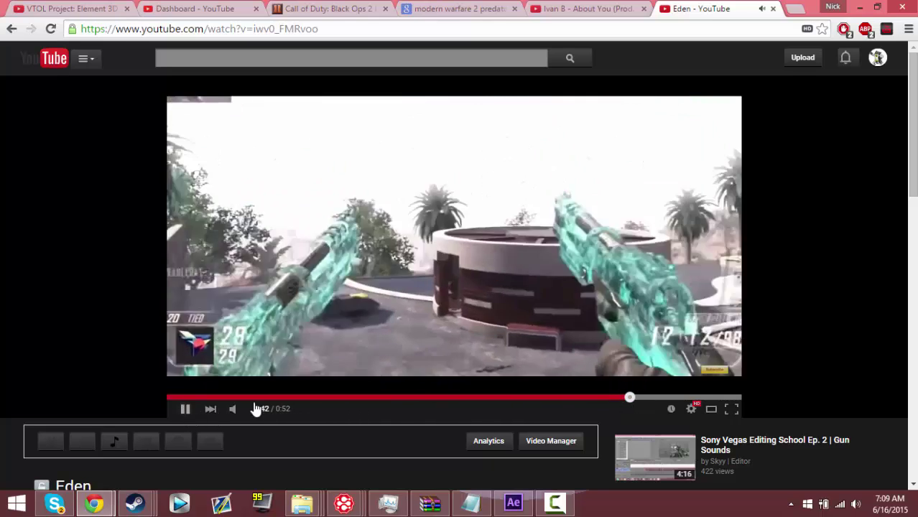
pyautogui.click(632, 397)
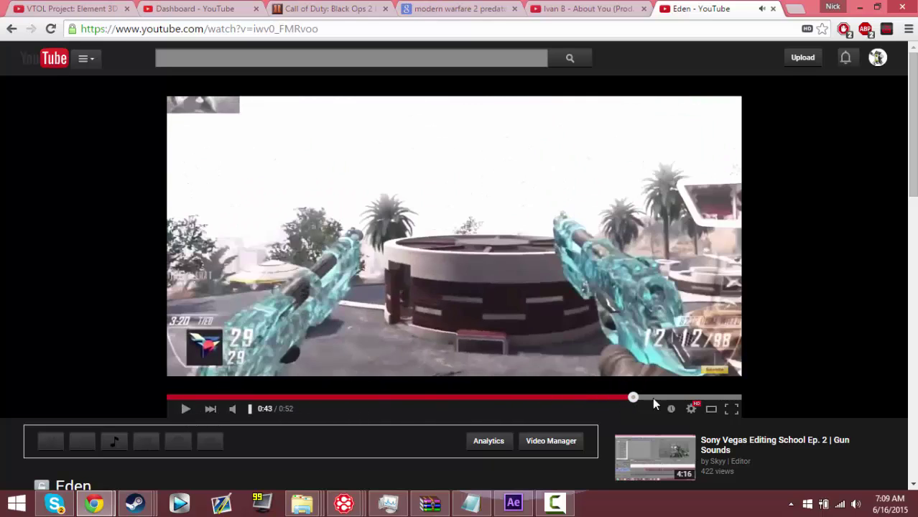
pyautogui.click(690, 409)
pyautogui.click(686, 356)
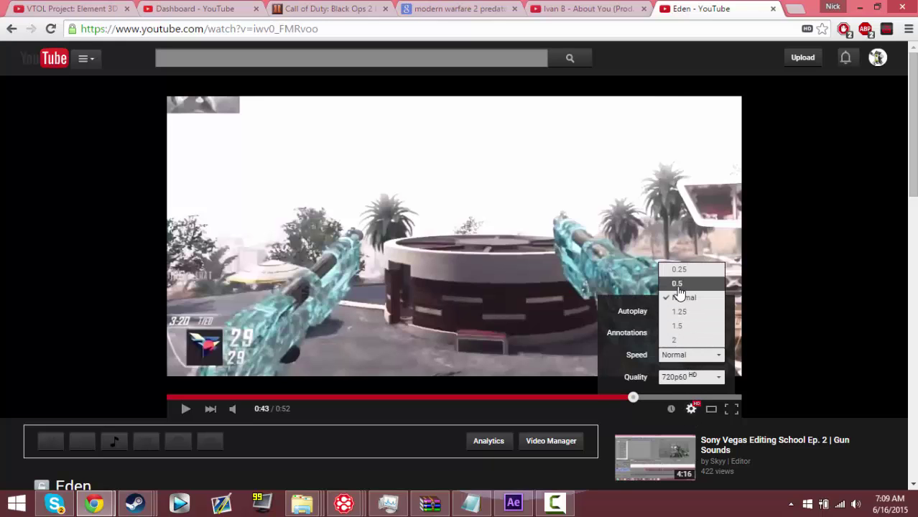
pyautogui.click(682, 281)
# Watch the camo change at half speed, pausing on the FINAL KILLCAM frame.
pyautogui.click(184, 416)
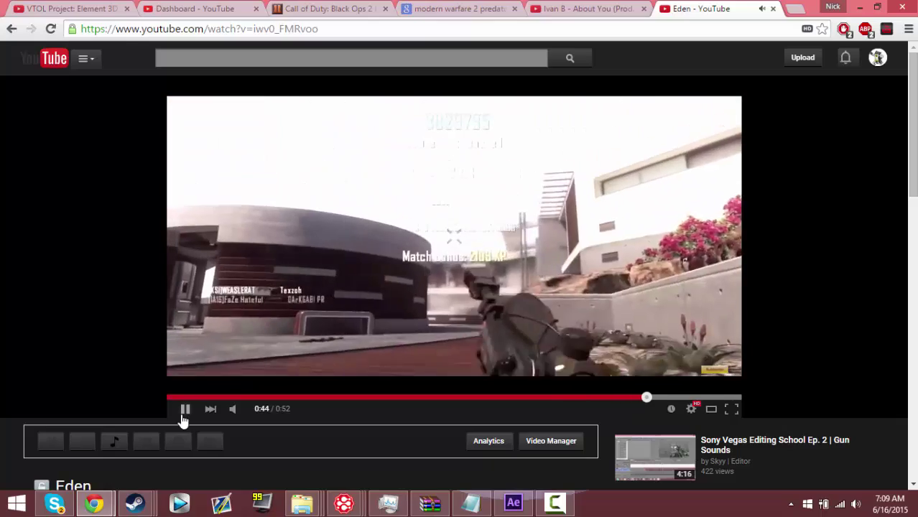
pyautogui.click(185, 416)
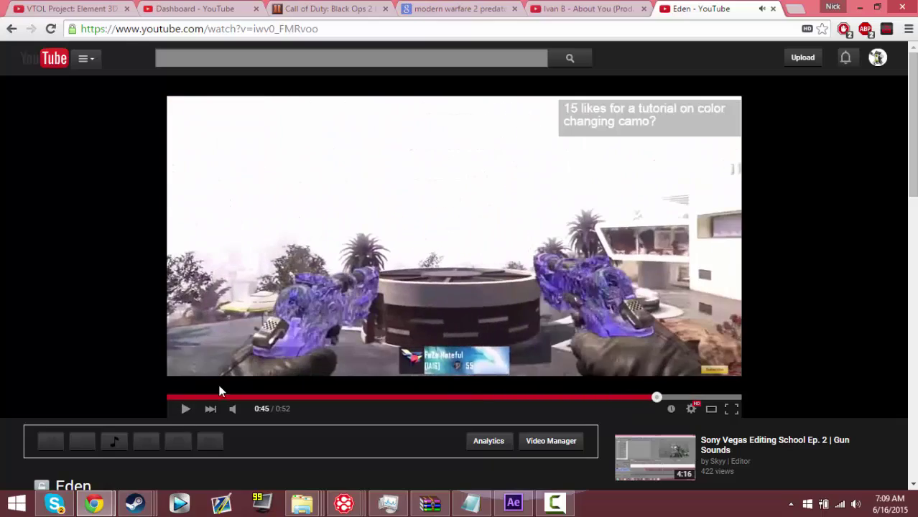
pyautogui.click(186, 415)
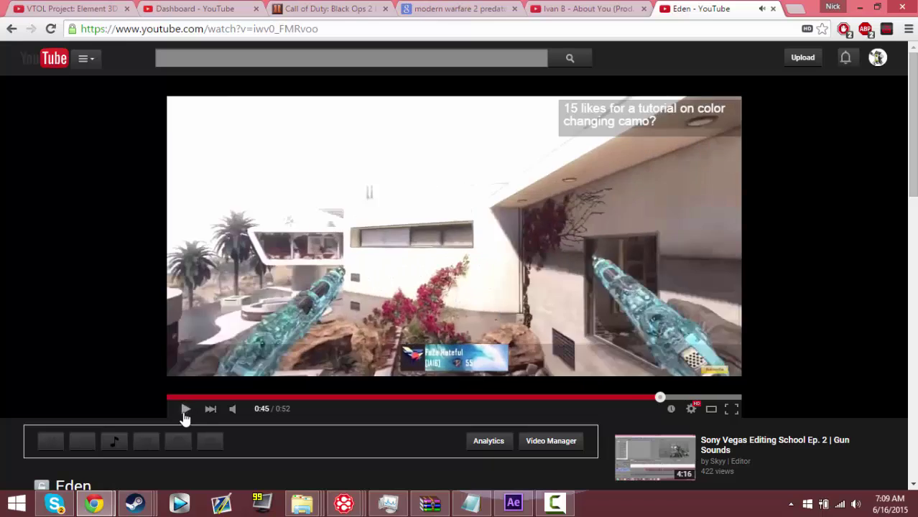
pyautogui.click(184, 409)
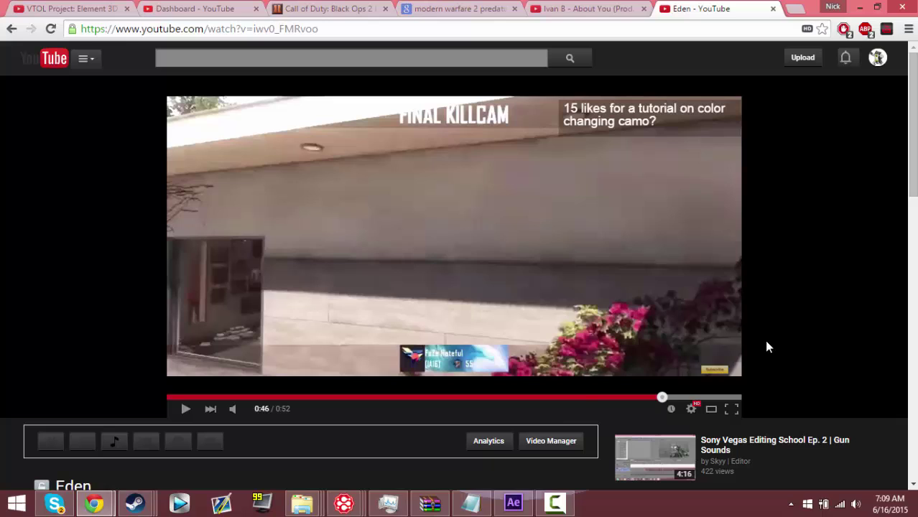
# Restore Normal playback speed on YouTube and return to After Effects.
pyautogui.click(691, 410)
pyautogui.click(689, 355)
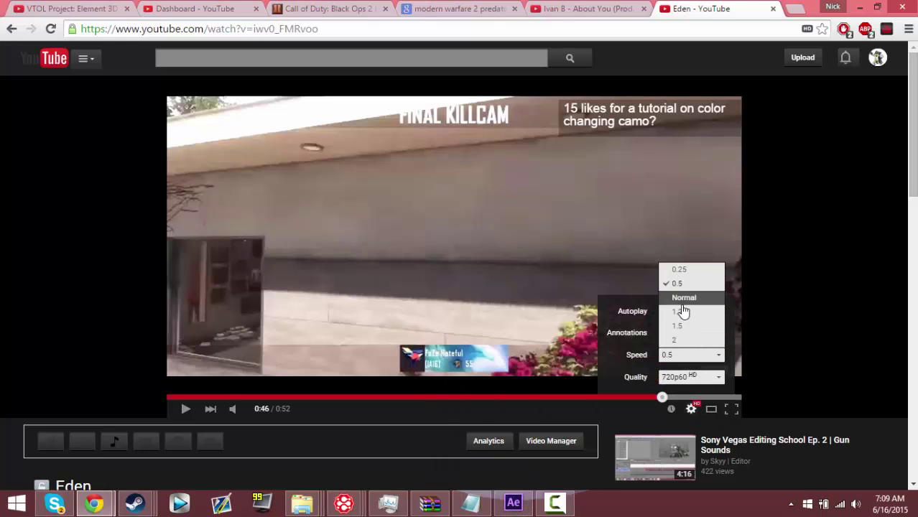
pyautogui.click(682, 297)
pyautogui.click(513, 502)
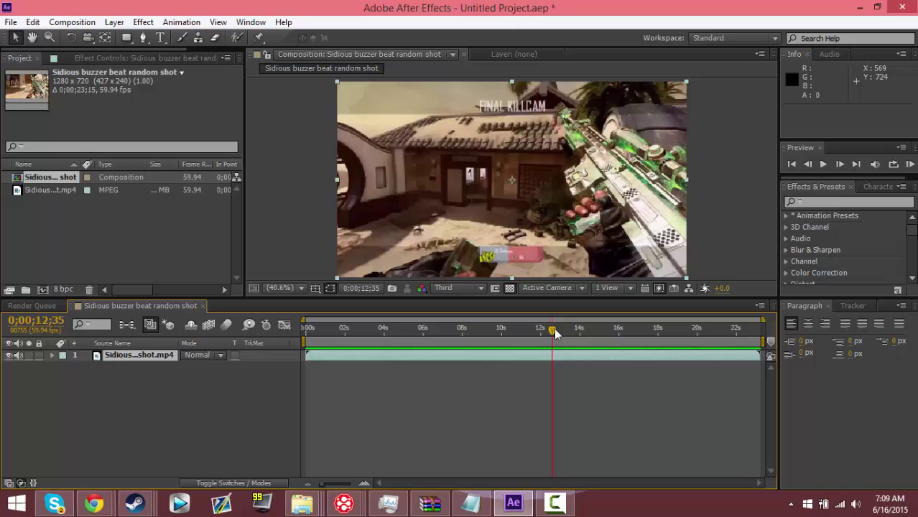
# Scrub to around 14 seconds and step frame by frame to find where the gun appears.
pyautogui.moveTo(554, 331); pyautogui.dragTo(571, 330)
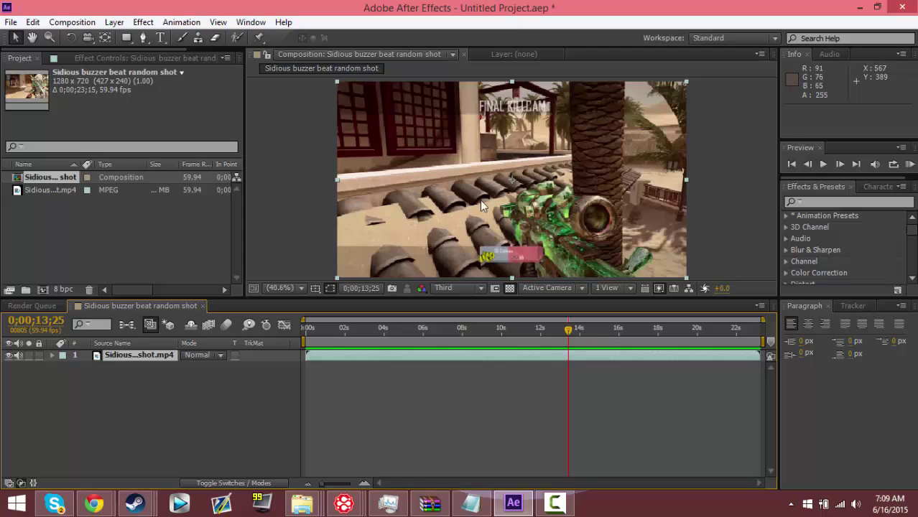
pyautogui.moveTo(568, 332); pyautogui.dragTo(618, 339)
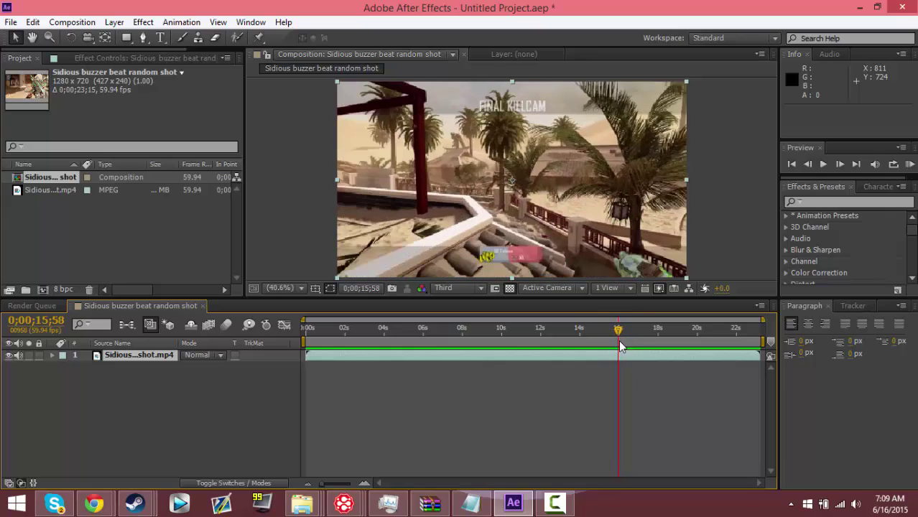
pyautogui.click(836, 164)
pyautogui.click(836, 165)
pyautogui.click(810, 163)
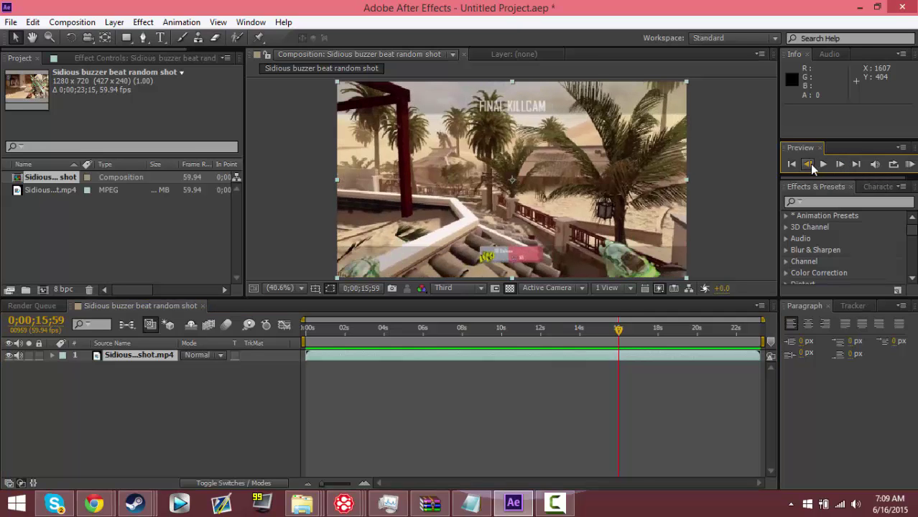
pyautogui.click(809, 164)
pyautogui.click(810, 164)
pyautogui.click(810, 164)
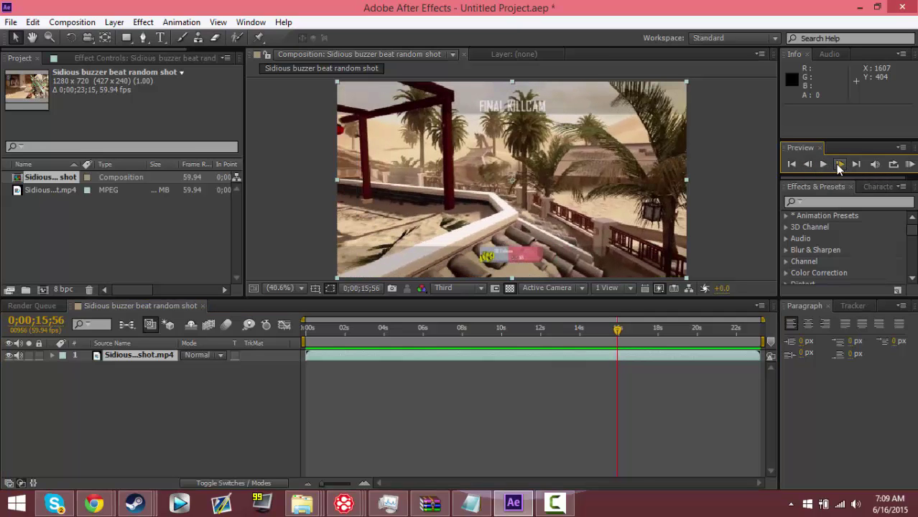
pyautogui.moveTo(837, 165); pyautogui.dragTo(837, 165)
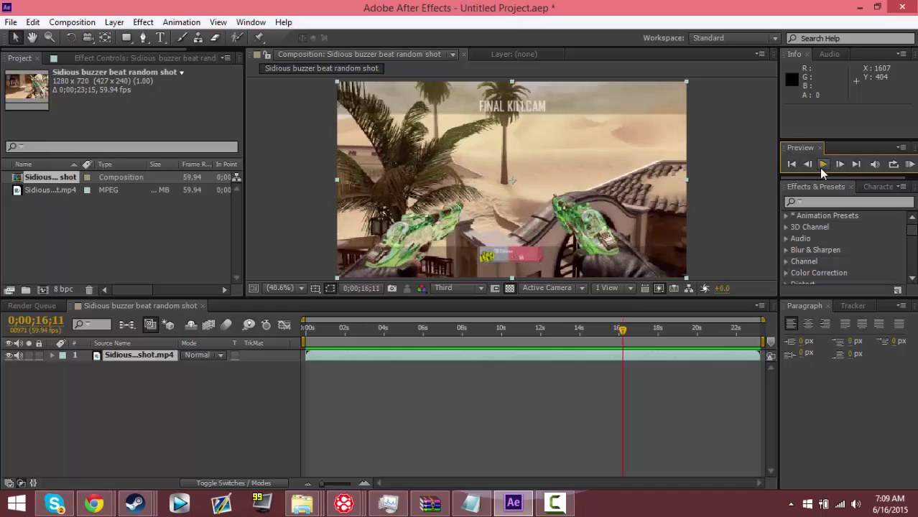
pyautogui.click(807, 165)
pyautogui.click(807, 165)
pyautogui.click(808, 165)
pyautogui.click(807, 164)
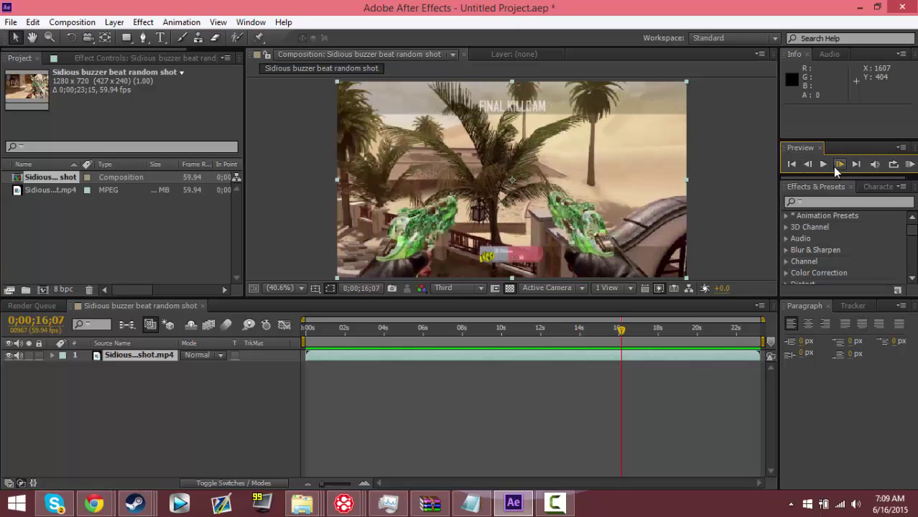
pyautogui.click(837, 165)
pyautogui.click(837, 164)
pyautogui.click(837, 165)
pyautogui.click(838, 164)
pyautogui.click(838, 164)
pyautogui.click(838, 164)
pyautogui.click(838, 165)
pyautogui.click(837, 165)
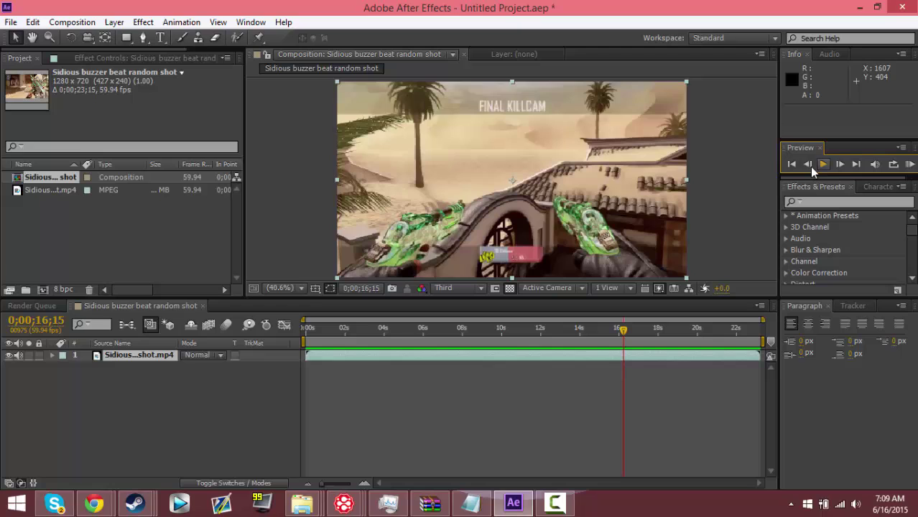
pyautogui.click(808, 165)
pyautogui.click(808, 164)
pyautogui.click(807, 165)
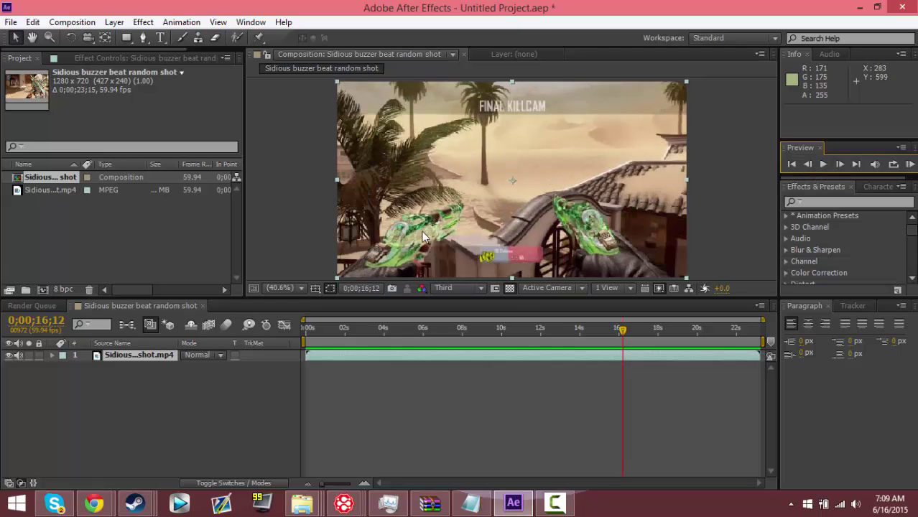
# Move back to about 0;00;14;39 and step to the cut frame 0;00;14;41.
pyautogui.moveTo(622, 330); pyautogui.dragTo(593, 336)
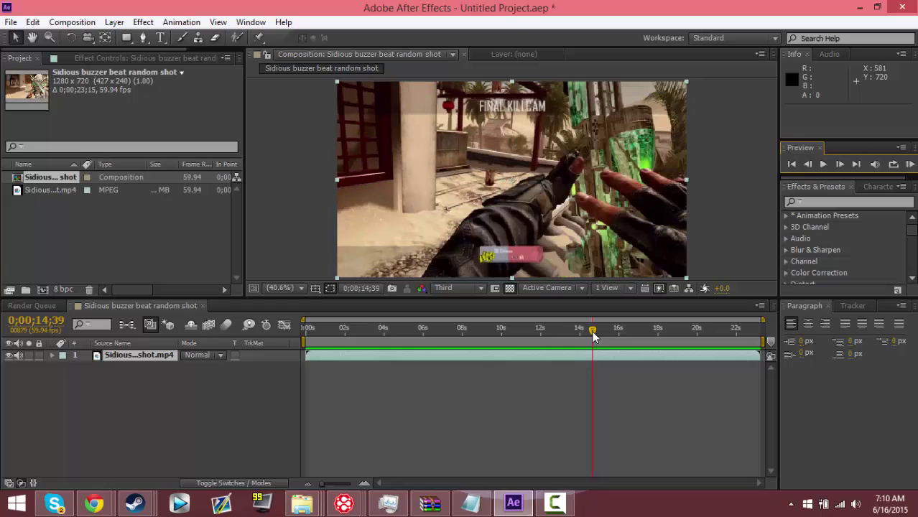
pyautogui.click(808, 164)
pyautogui.click(809, 165)
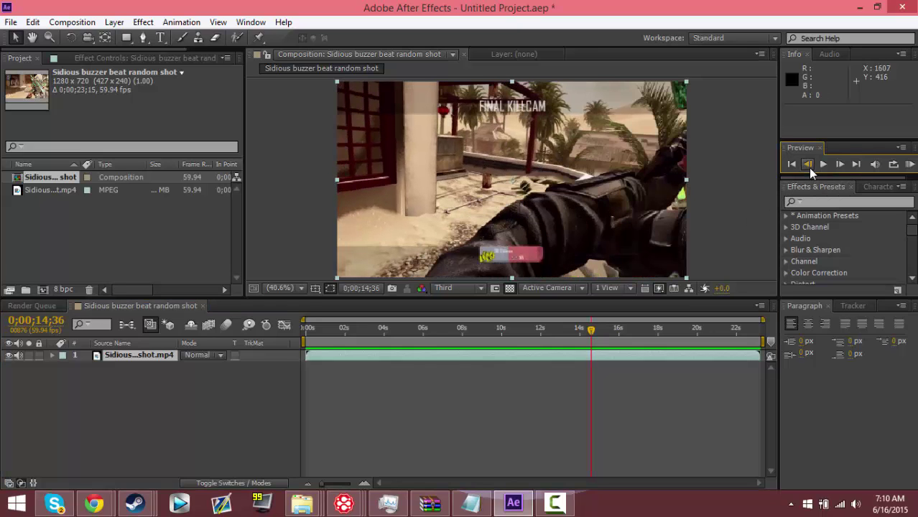
pyautogui.click(809, 165)
pyautogui.click(808, 165)
pyautogui.click(841, 166)
pyautogui.click(840, 166)
pyautogui.click(841, 166)
pyautogui.click(840, 167)
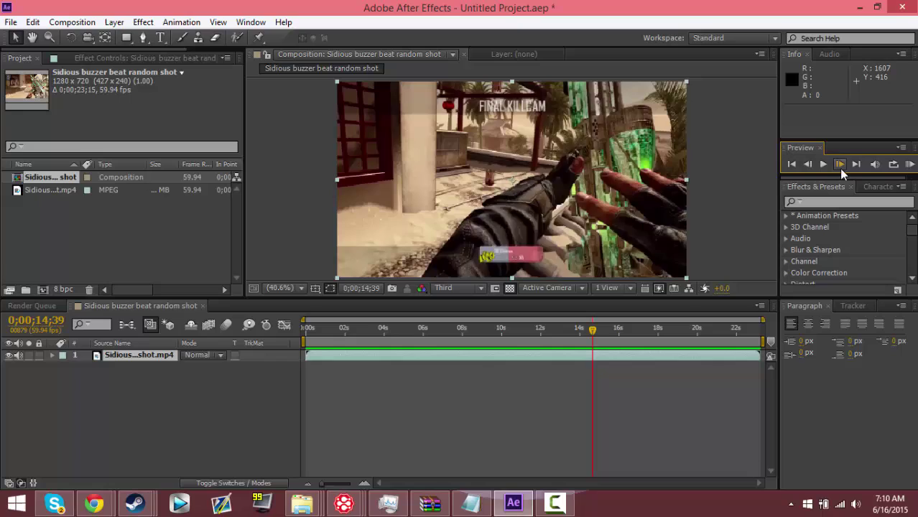
pyautogui.click(841, 167)
pyautogui.click(840, 167)
# Split the clip at 0;00;14;41, delete the earlier half, and move the remainder to zero.
pyautogui.click(594, 359)
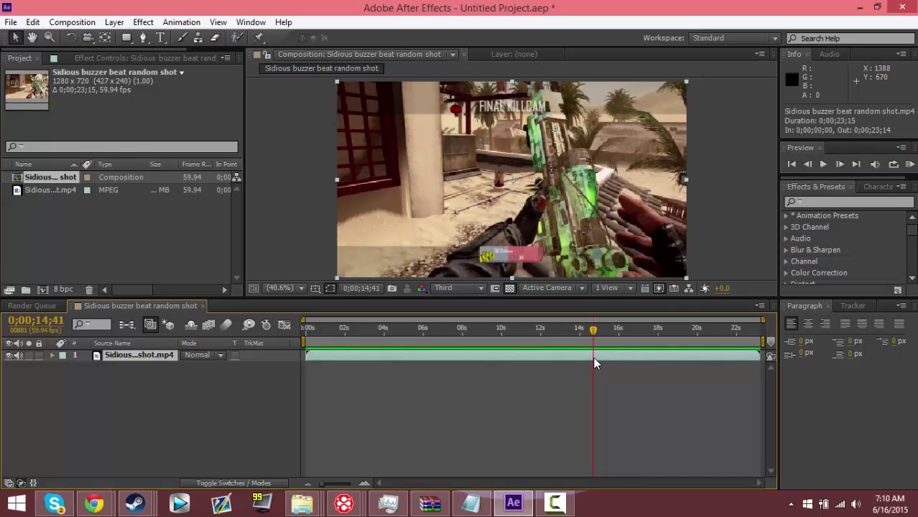
pyautogui.hotkey('ctrl', 'shift', 'd')
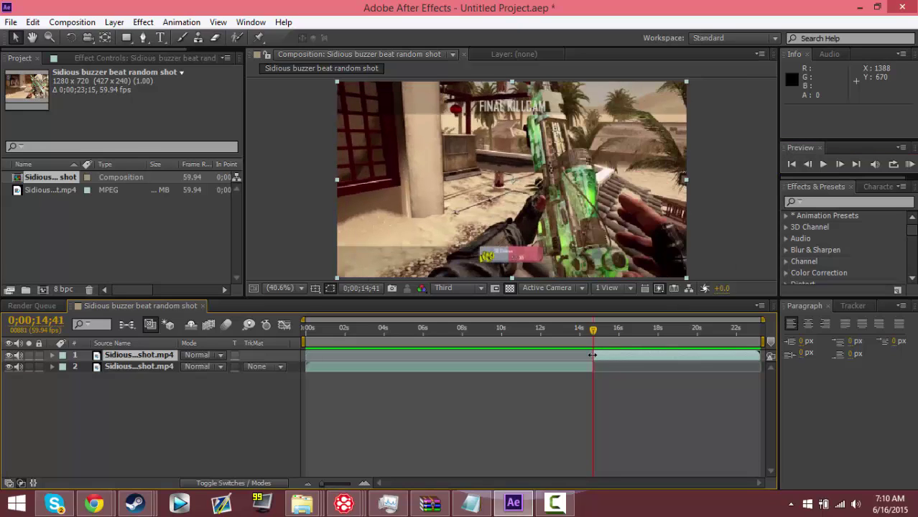
pyautogui.click(582, 367)
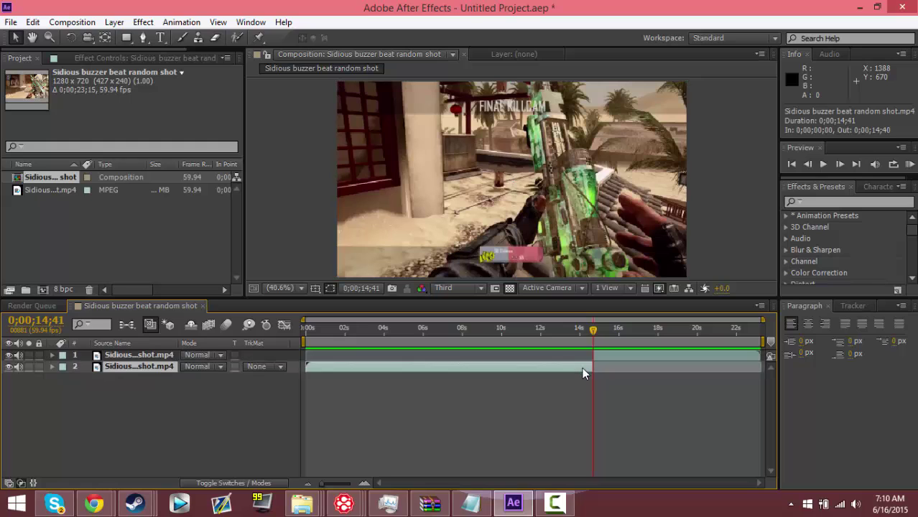
pyautogui.press('Delete')
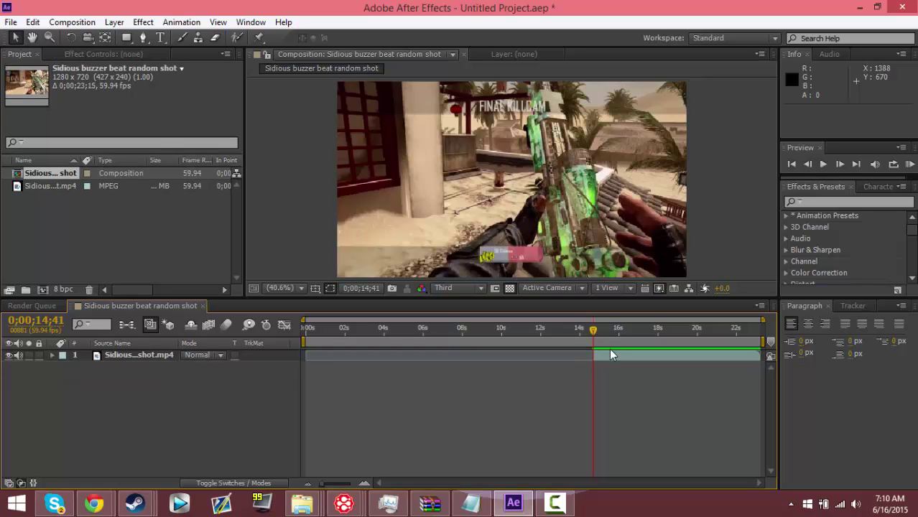
pyautogui.click(620, 354)
pyautogui.hotkey('alt', 'Home')
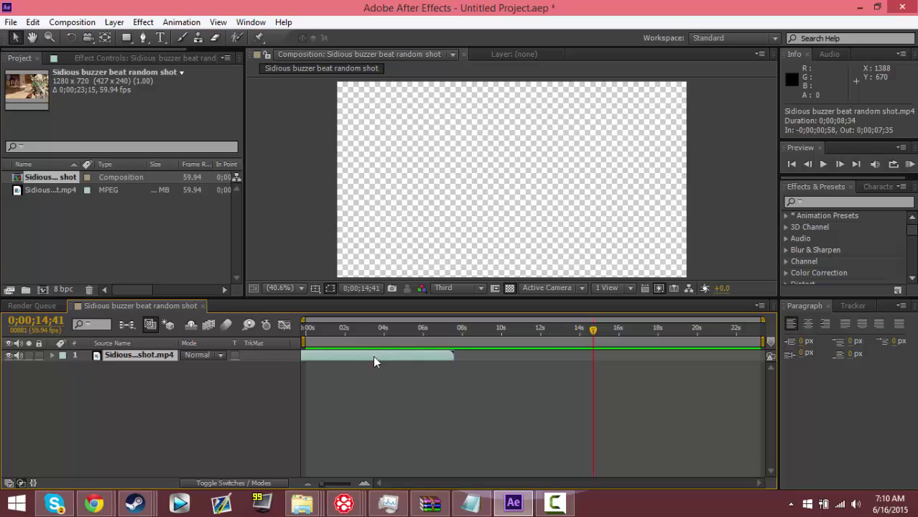
# Return to the composition start and step through the clip's opening frames.
pyautogui.moveTo(592, 329); pyautogui.dragTo(308, 330)
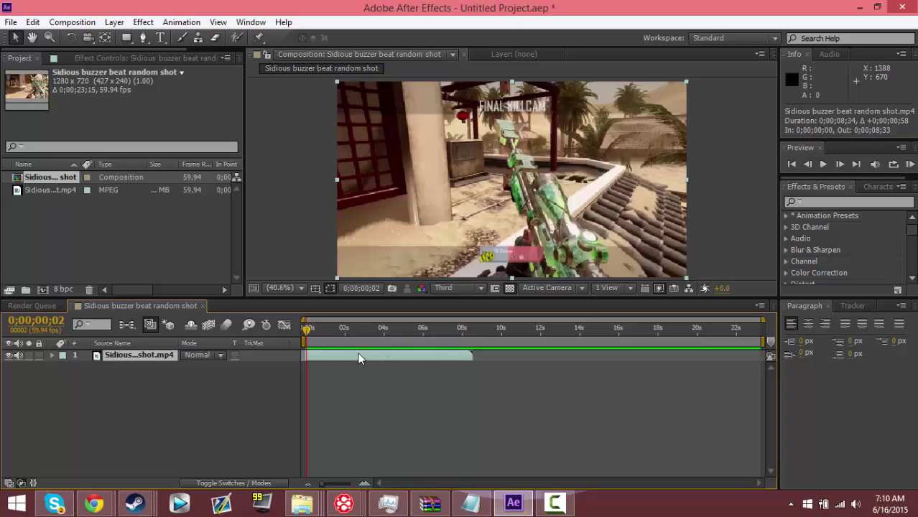
pyautogui.click(839, 165)
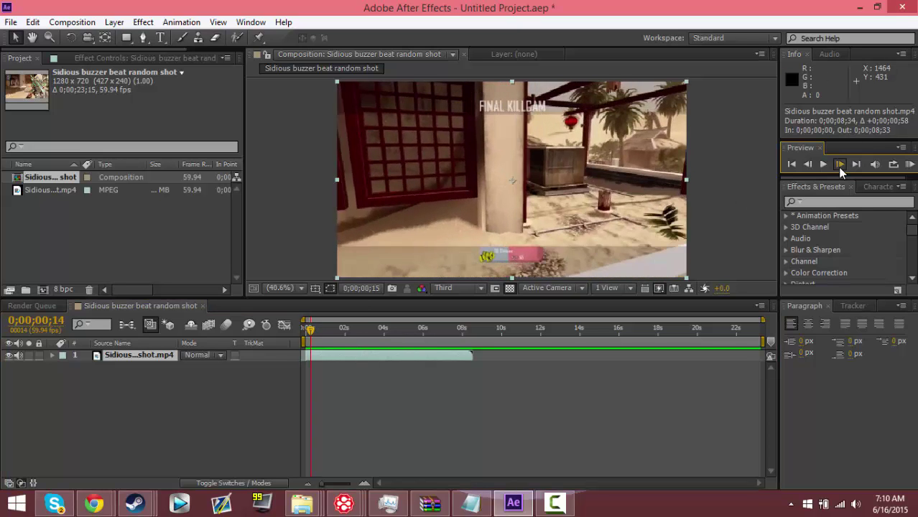
pyautogui.click(808, 164)
pyautogui.click(807, 164)
pyautogui.click(808, 164)
pyautogui.click(807, 164)
pyautogui.click(807, 164)
pyautogui.click(808, 165)
pyautogui.click(808, 165)
pyautogui.click(807, 165)
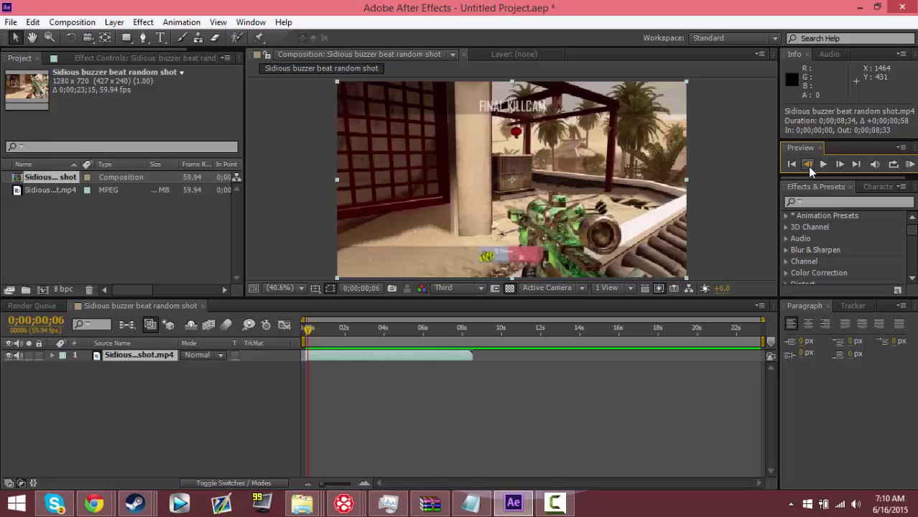
pyautogui.click(808, 165)
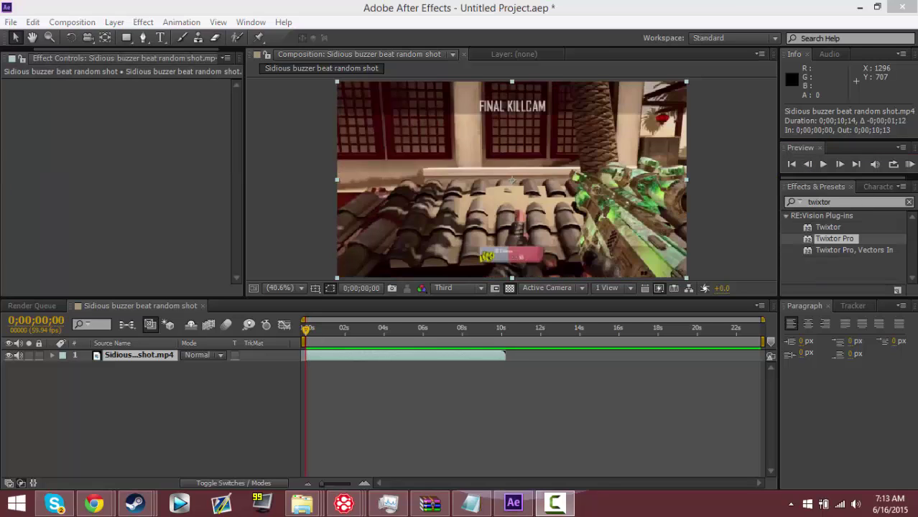
# Focus the Effects & Presets search field showing twixtor to replace its text.
pyautogui.click(854, 201)
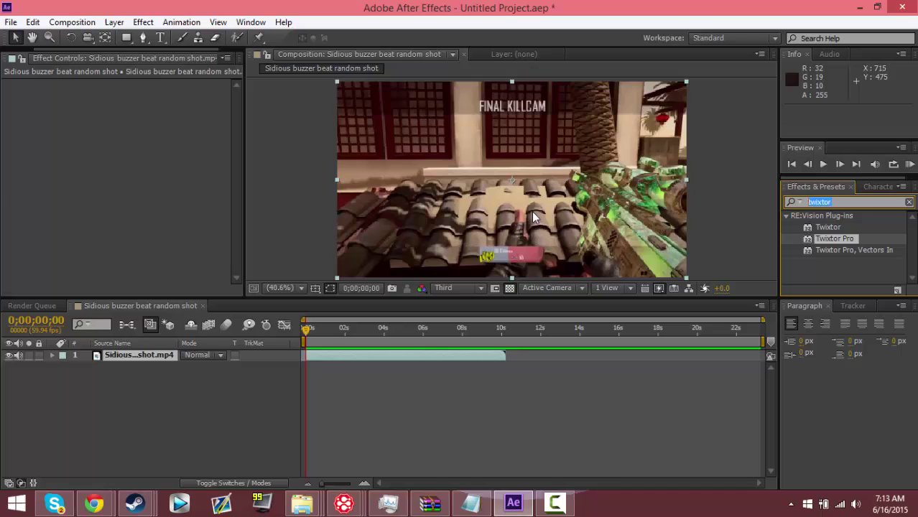
# Add a new adjustment layer to the composition from the Layer > New menu.
pyautogui.click(110, 394)
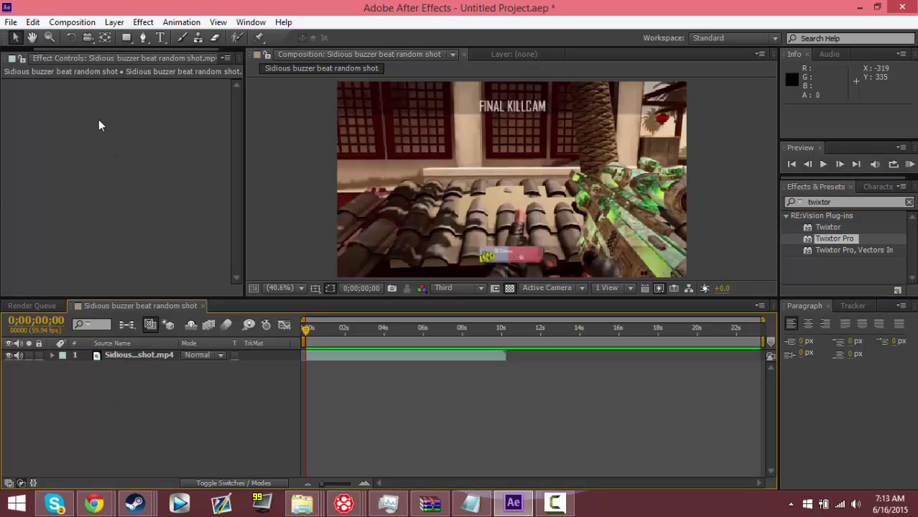
pyautogui.click(143, 23)
pyautogui.moveTo(114, 22)
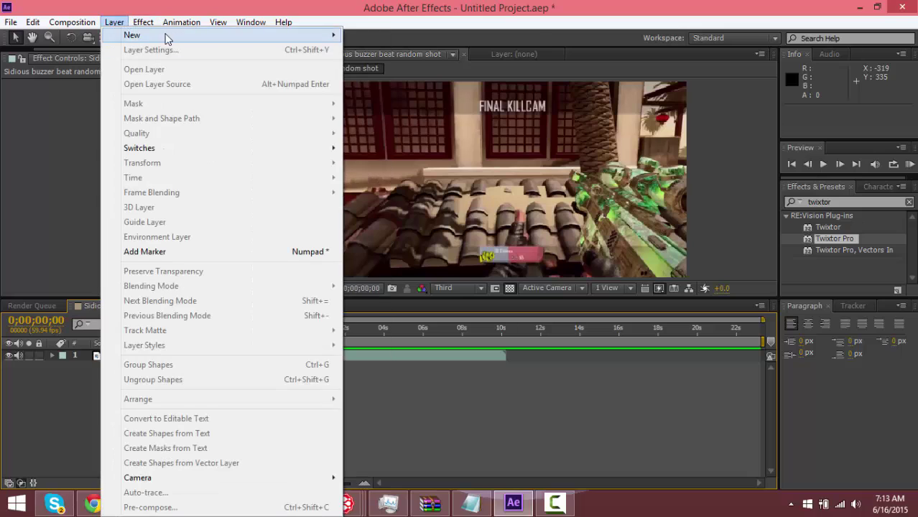
pyautogui.moveTo(162, 36)
pyautogui.click(437, 120)
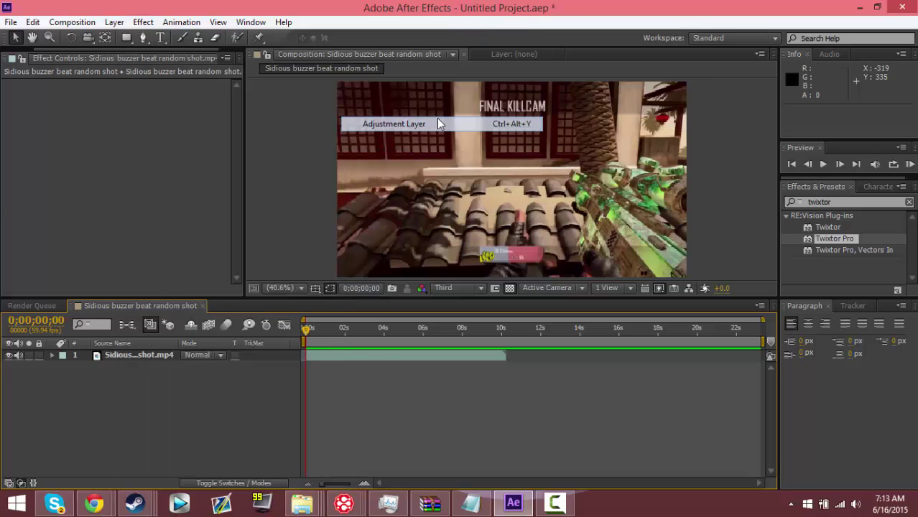
# Rename the adjustment layer to 'color change'.
pyautogui.rightClick(135, 361)
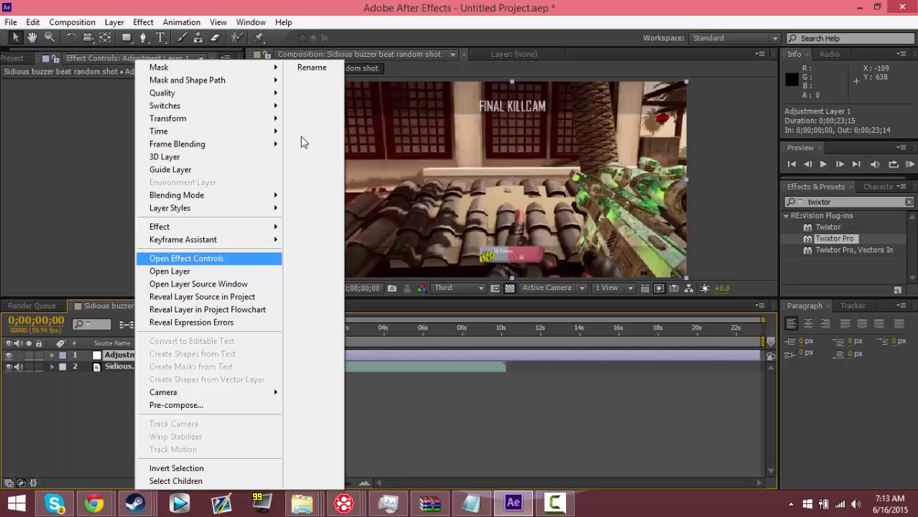
pyautogui.click(325, 71)
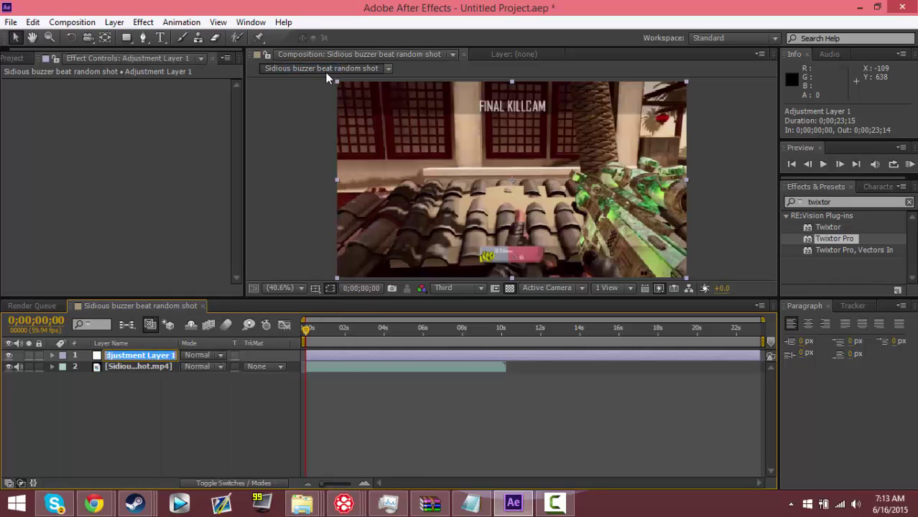
pyautogui.write('color change')
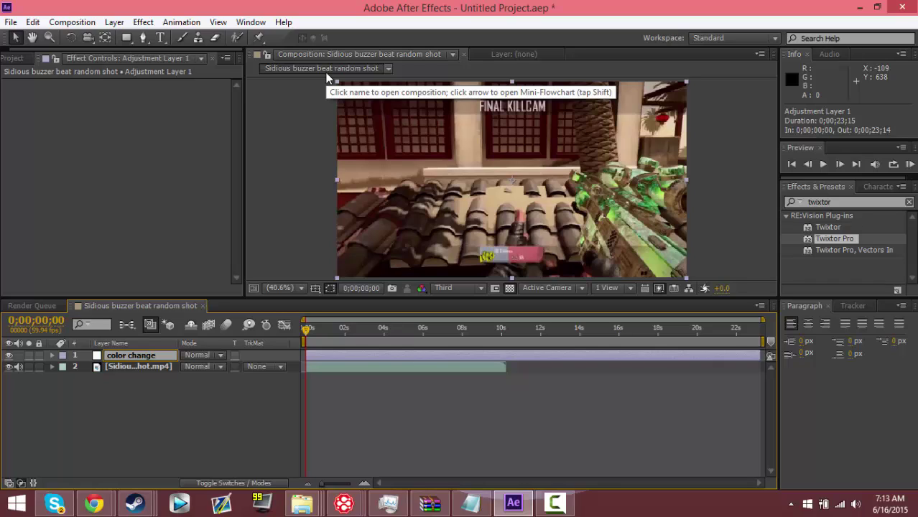
pyautogui.press('Return')
pyautogui.click(834, 202)
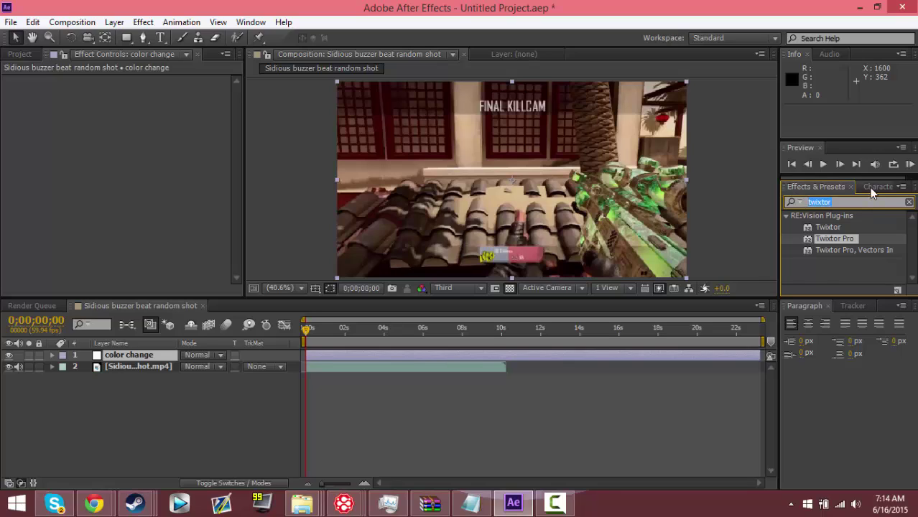
# Search effects for 'change to c' and drag Change to Color onto the color change layer.
pyautogui.write('change to c')
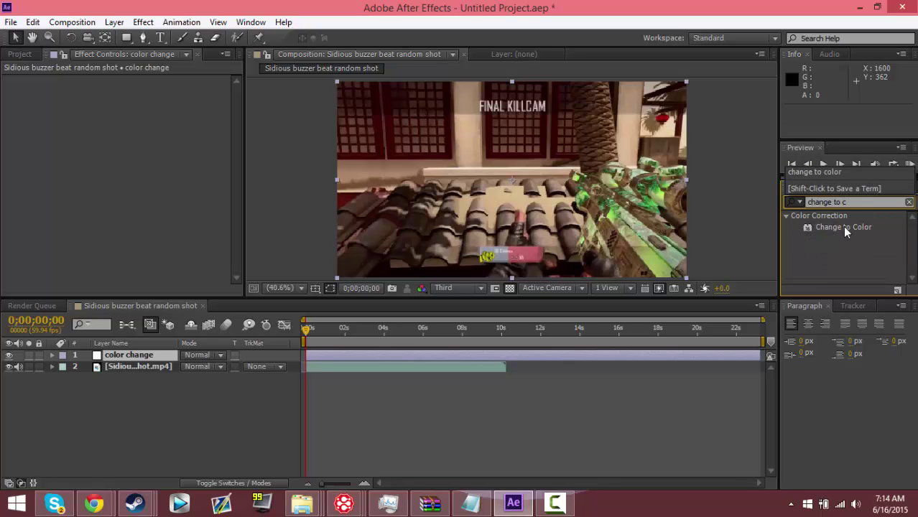
pyautogui.moveTo(843, 227); pyautogui.dragTo(147, 357)
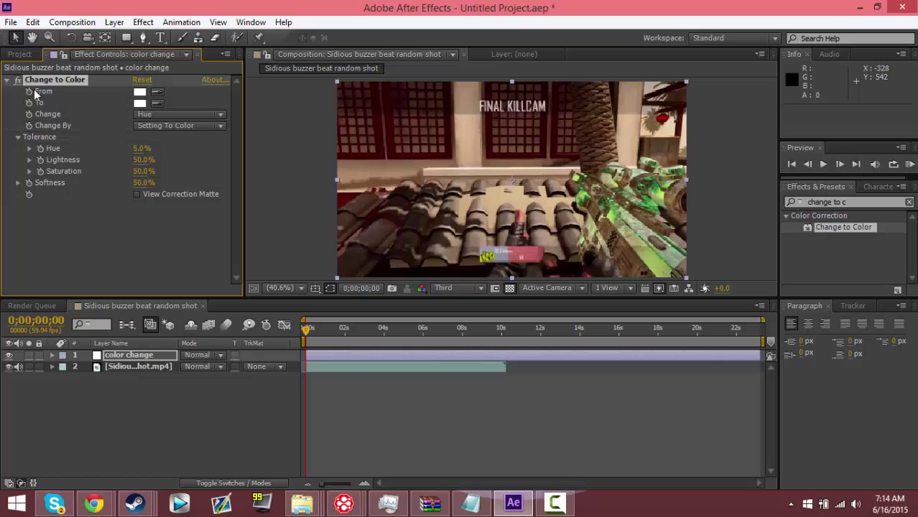
# Sample the gun's green camo as the From colour and raise Hue tolerance to 23.5%.
pyautogui.click(159, 97)
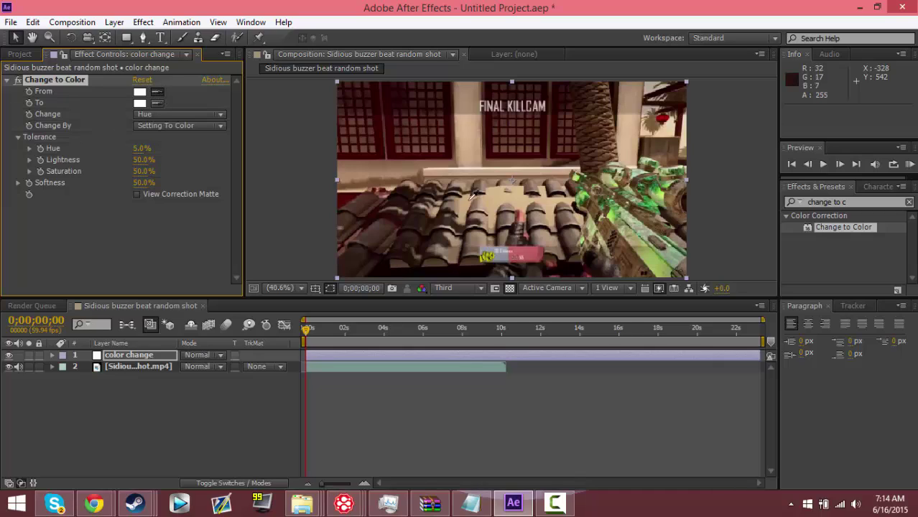
pyautogui.click(611, 207)
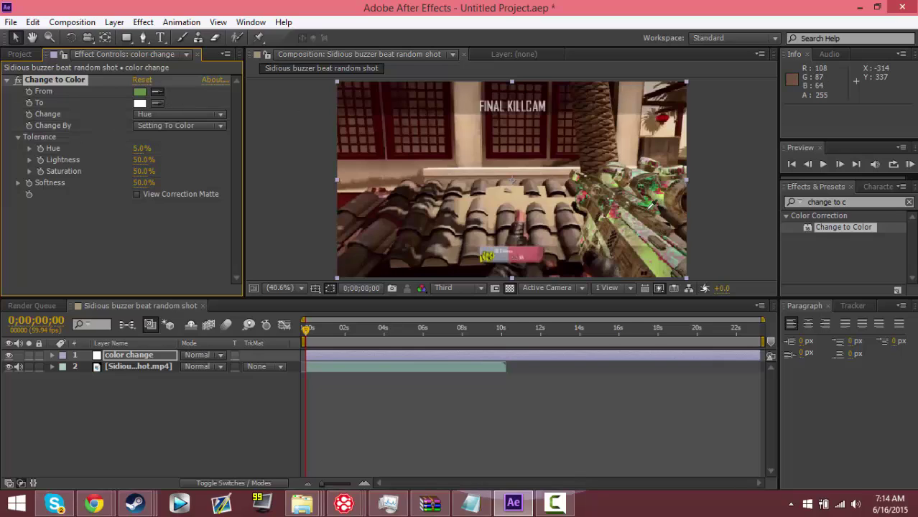
pyautogui.click(654, 182)
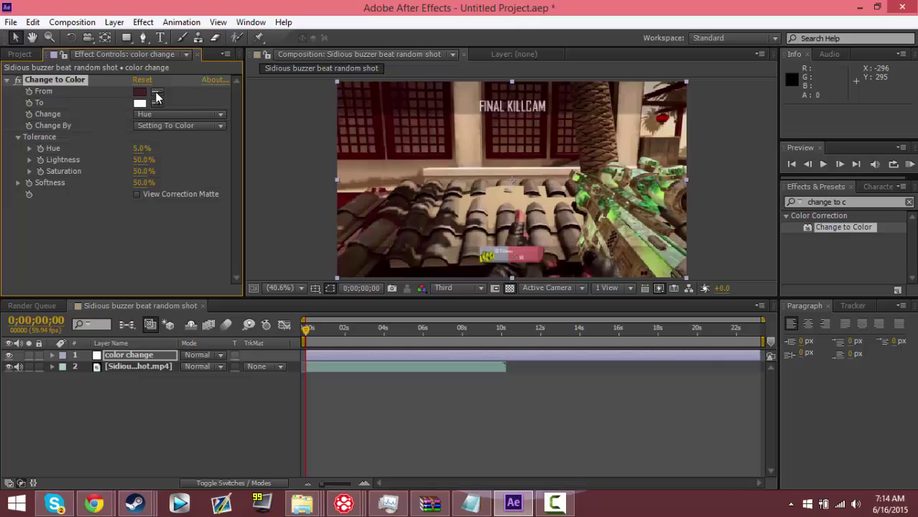
pyautogui.click(158, 97)
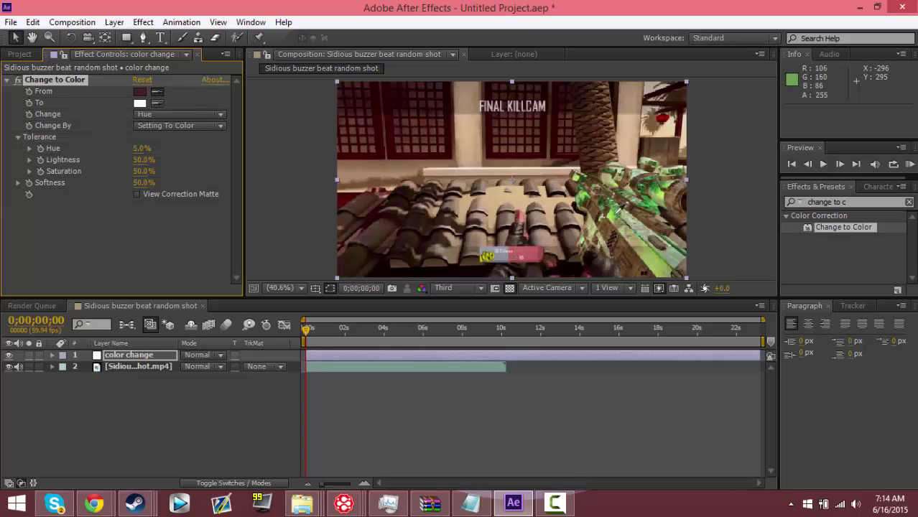
pyautogui.click(619, 209)
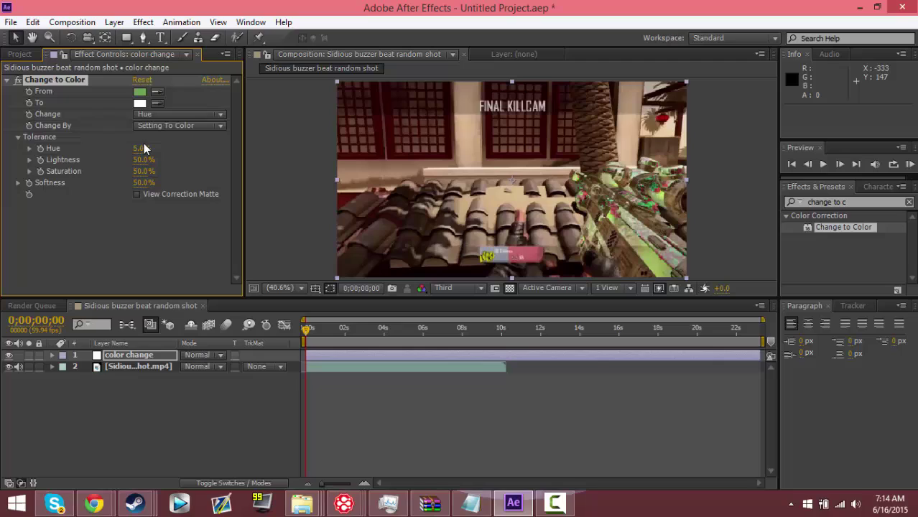
pyautogui.moveTo(140, 150); pyautogui.dragTo(154, 147)
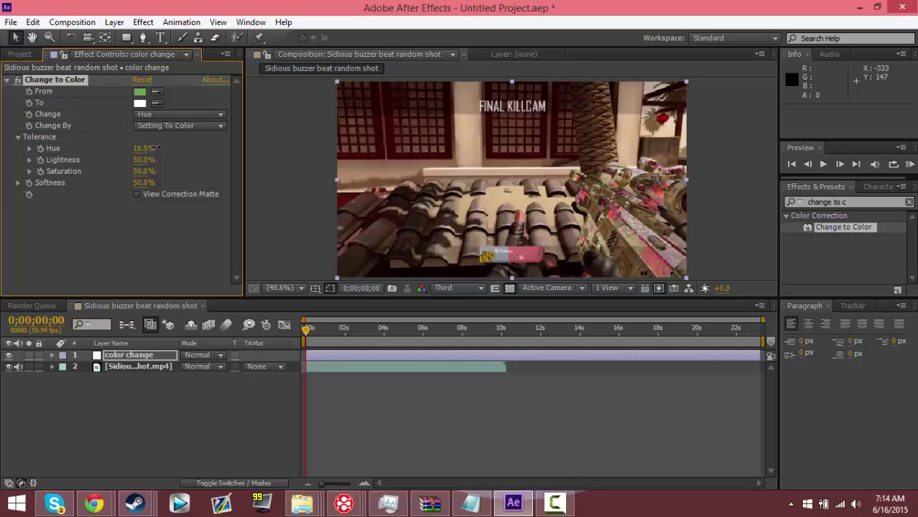
pyautogui.moveTo(160, 148); pyautogui.dragTo(166, 148)
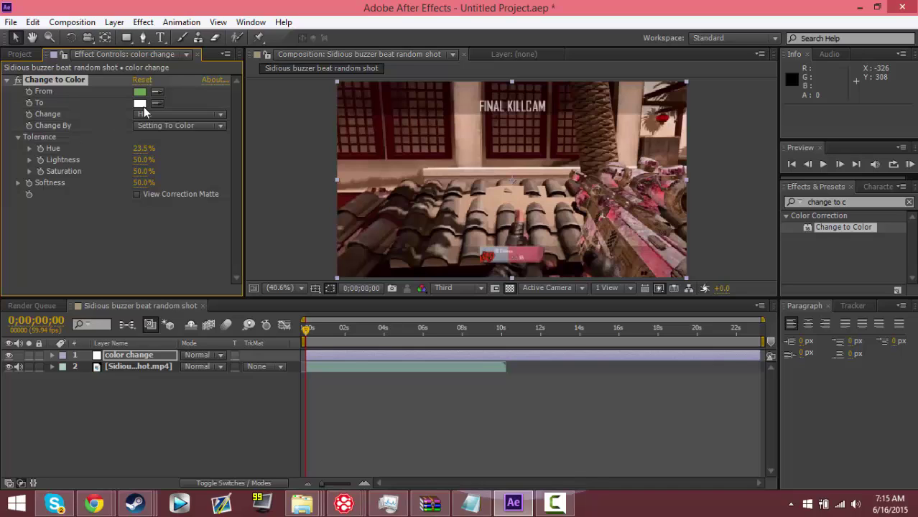
# Set Change to Color's To colour to magenta DE00FF, turning the camo purple.
pyautogui.click(141, 104)
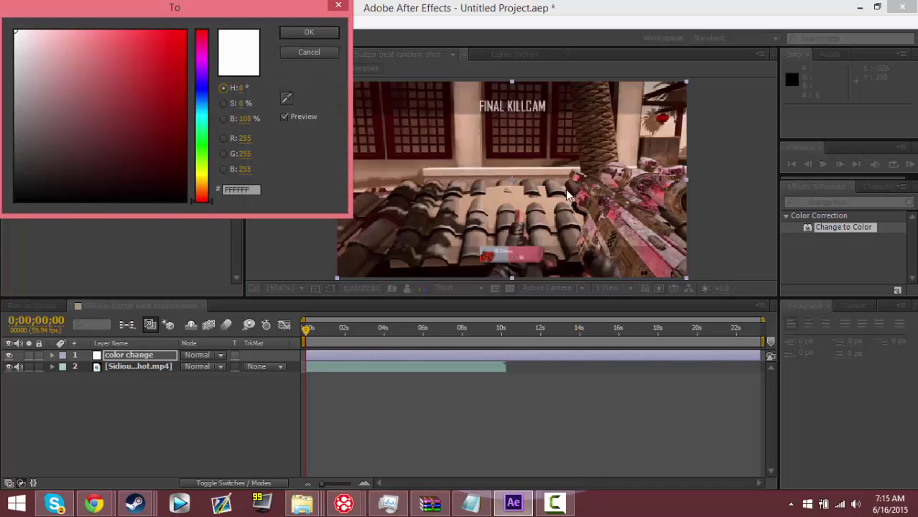
pyautogui.moveTo(254, 12); pyautogui.dragTo(256, 61)
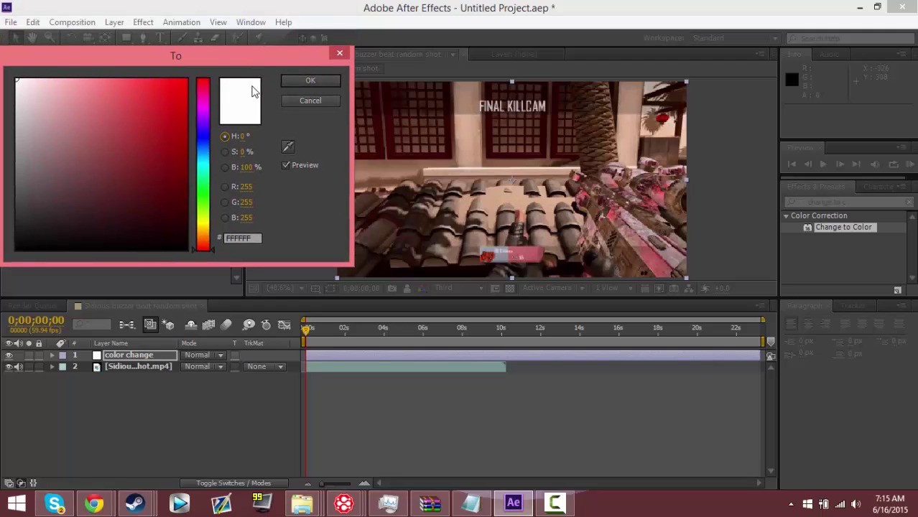
pyautogui.moveTo(211, 61); pyautogui.dragTo(246, 85)
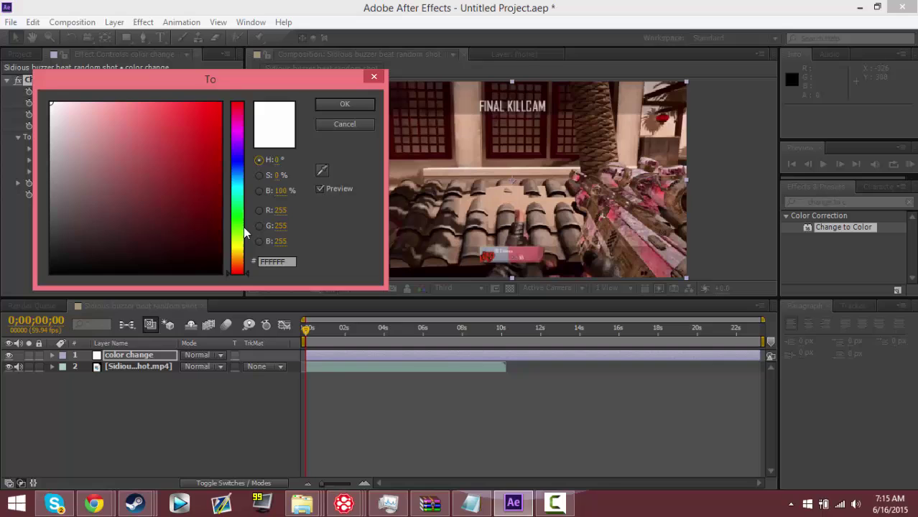
pyautogui.moveTo(238, 225); pyautogui.dragTo(246, 290)
pyautogui.click(342, 105)
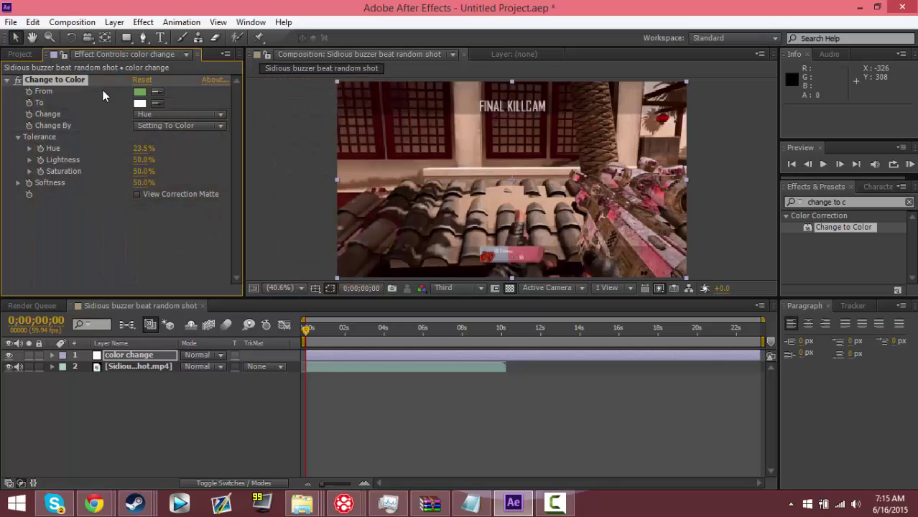
pyautogui.click(139, 105)
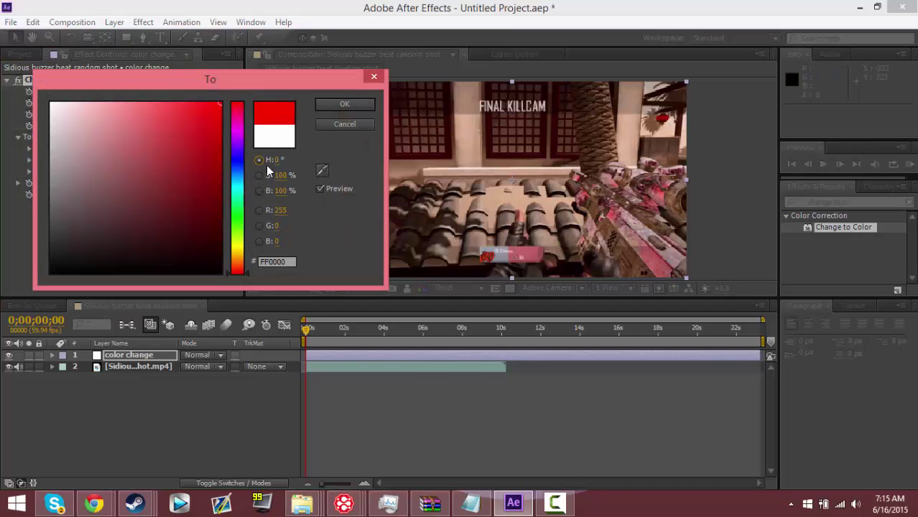
pyautogui.moveTo(236, 205); pyautogui.dragTo(231, 135)
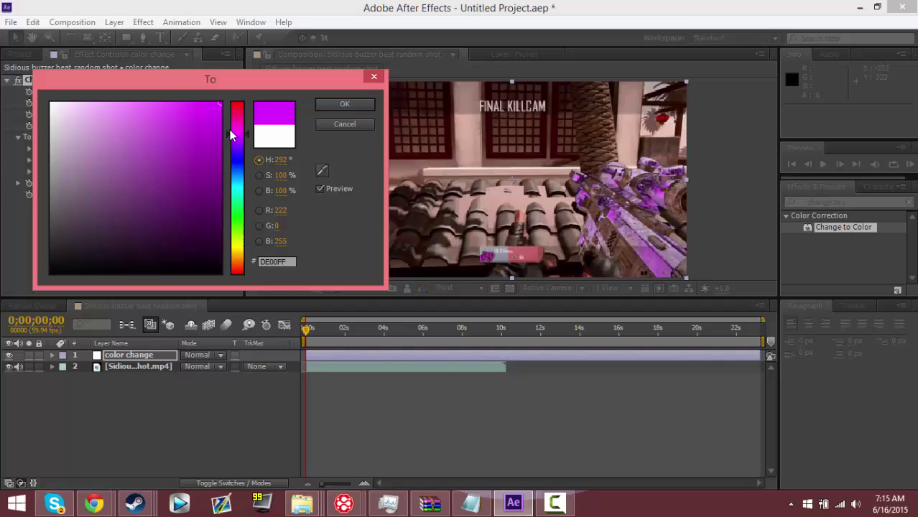
pyautogui.click(345, 104)
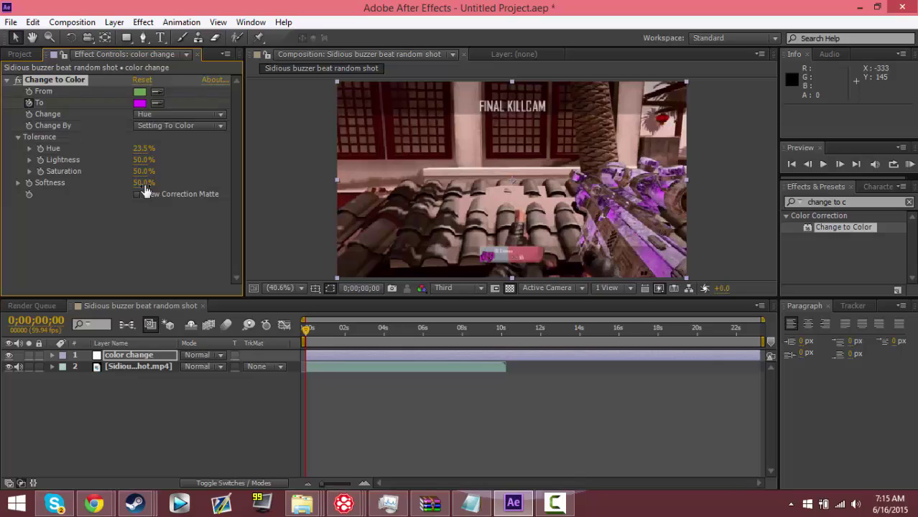
# Move to 0;00;00;52 and change the To colour to turquoise 00FF90 there.
pyautogui.moveTo(305, 331); pyautogui.dragTo(314, 327)
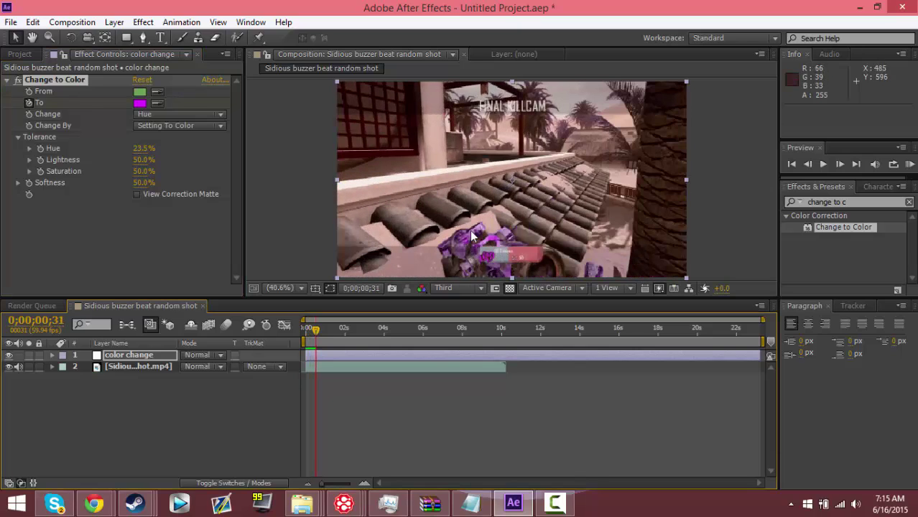
pyautogui.moveTo(317, 330); pyautogui.dragTo(324, 331)
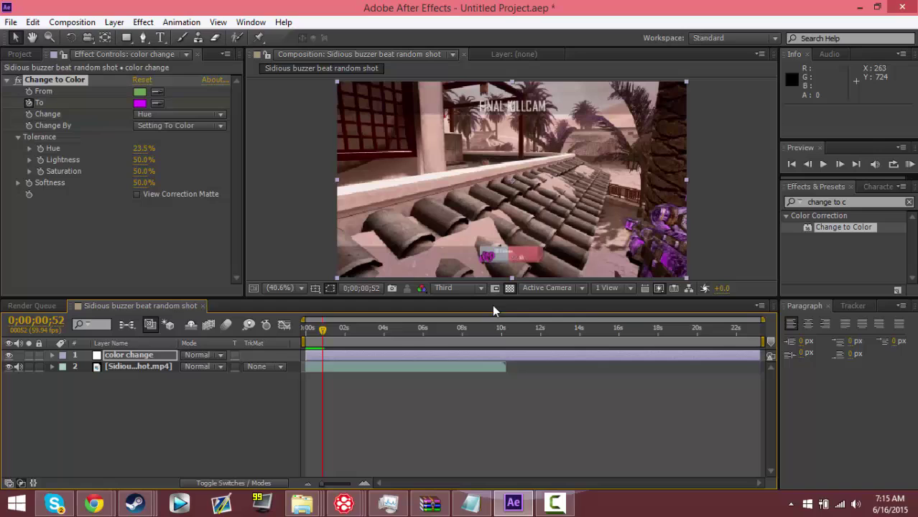
pyautogui.click(141, 105)
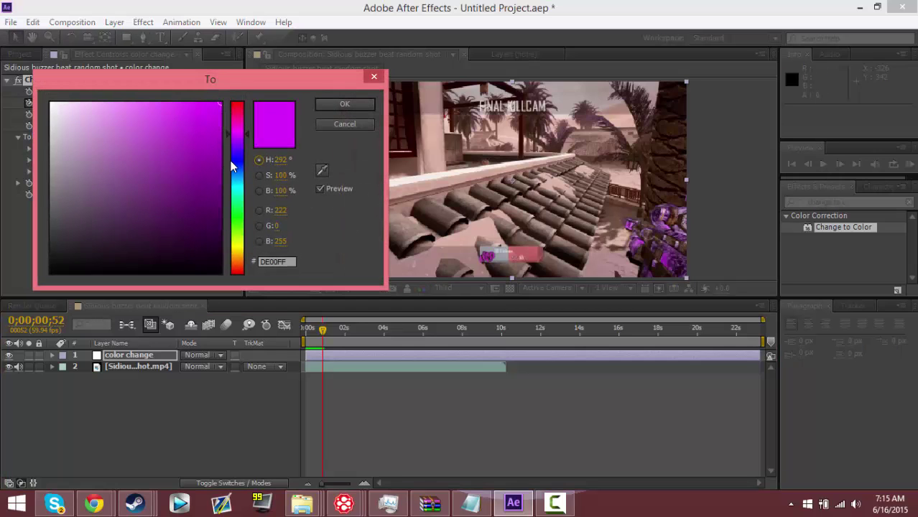
pyautogui.moveTo(235, 150); pyautogui.dragTo(243, 230)
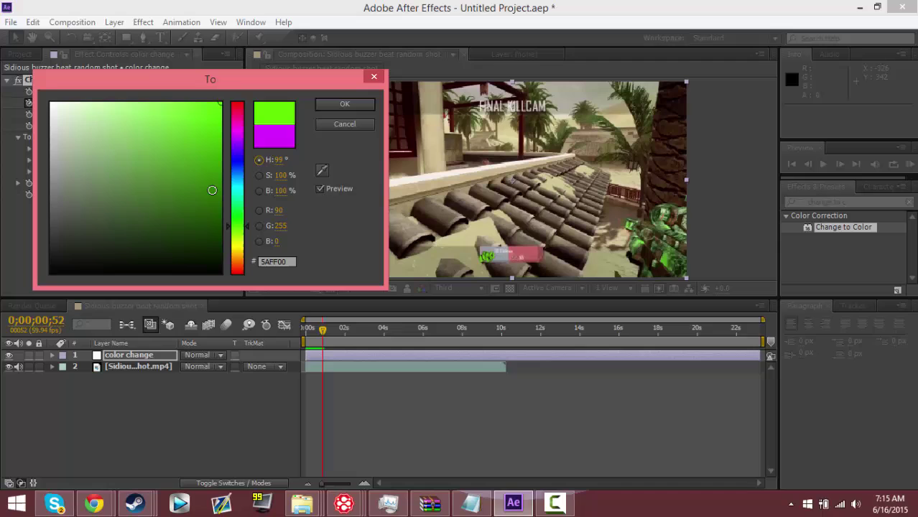
pyautogui.click(240, 206)
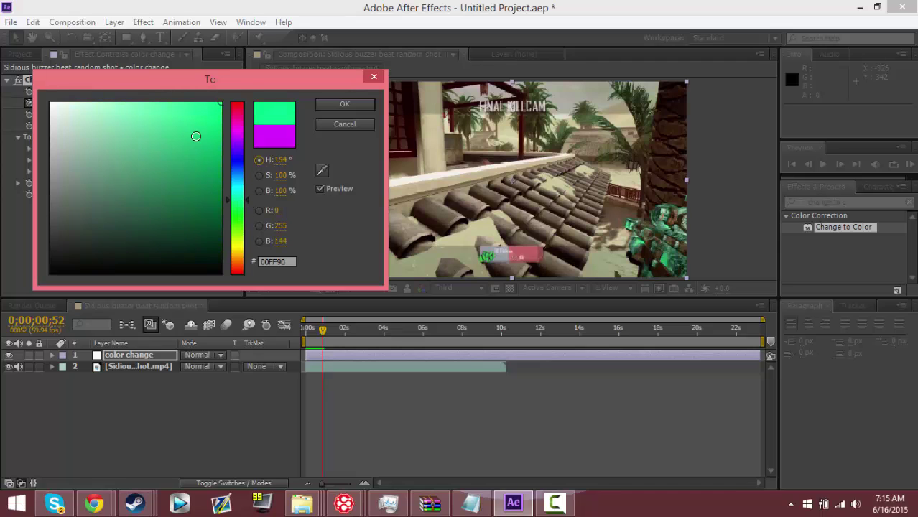
pyautogui.click(355, 107)
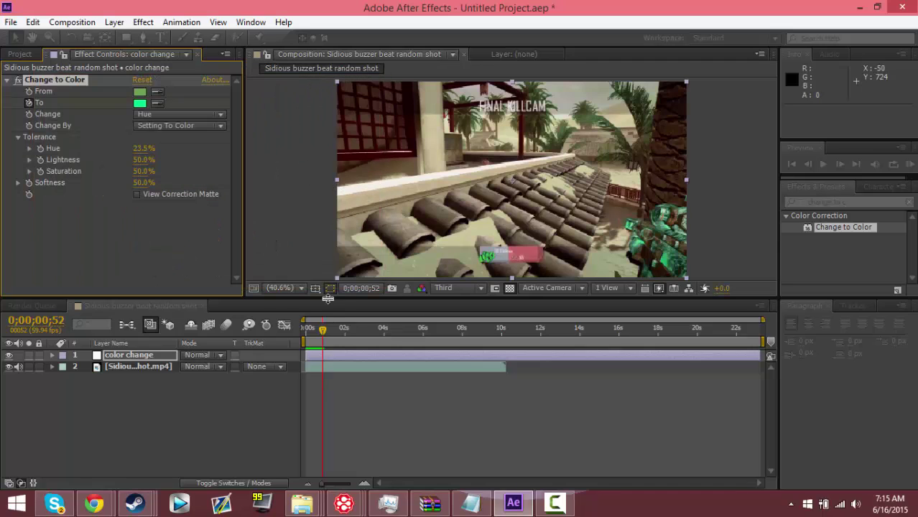
# Trim the work area to 0;00;01;03, preview the purple-to-turquoise animation, then return to 0;00;00;14.
pyautogui.moveTo(762, 322); pyautogui.dragTo(327, 322)
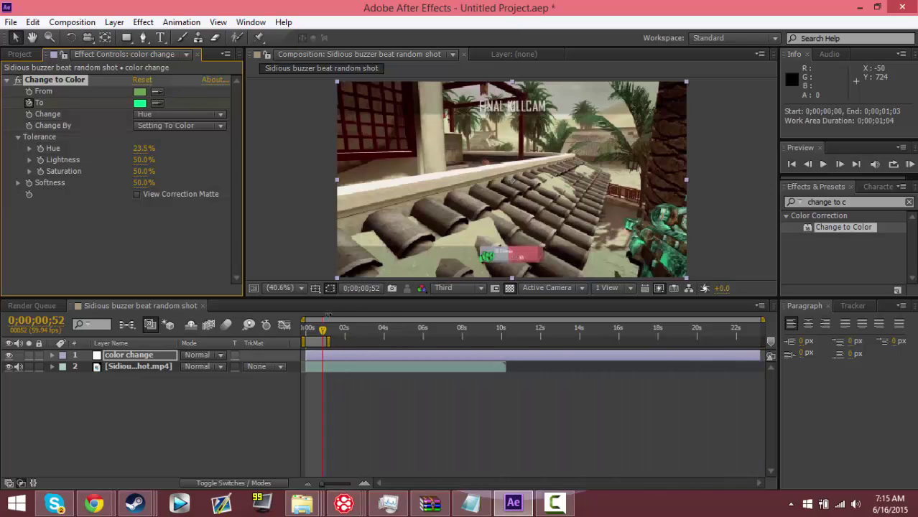
pyautogui.click(910, 165)
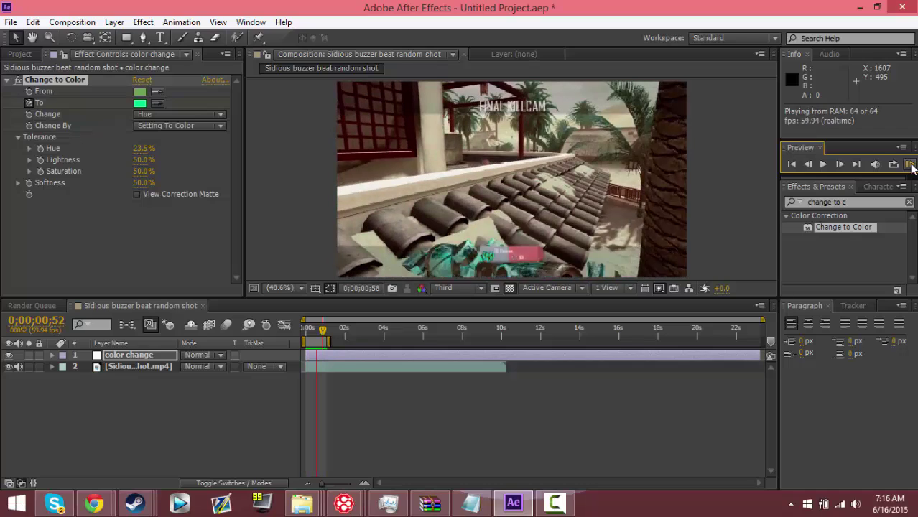
pyautogui.click(909, 164)
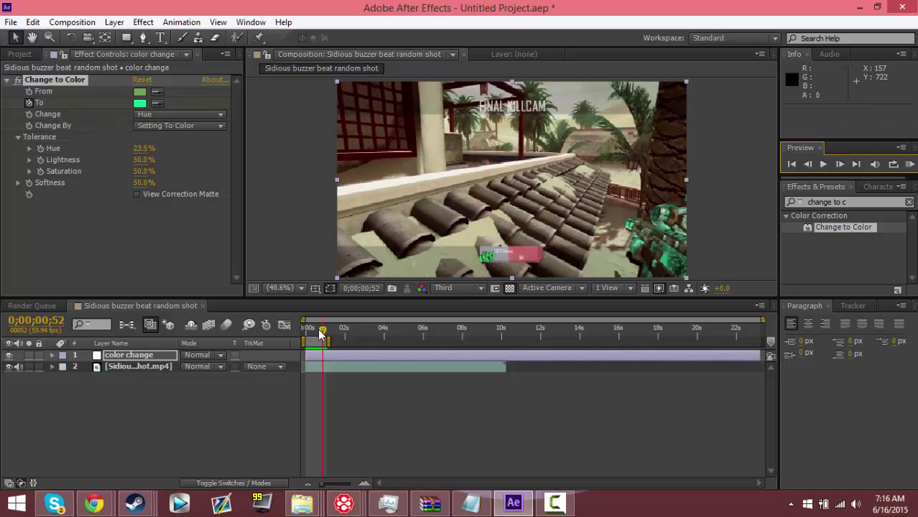
pyautogui.moveTo(322, 335); pyautogui.dragTo(309, 335)
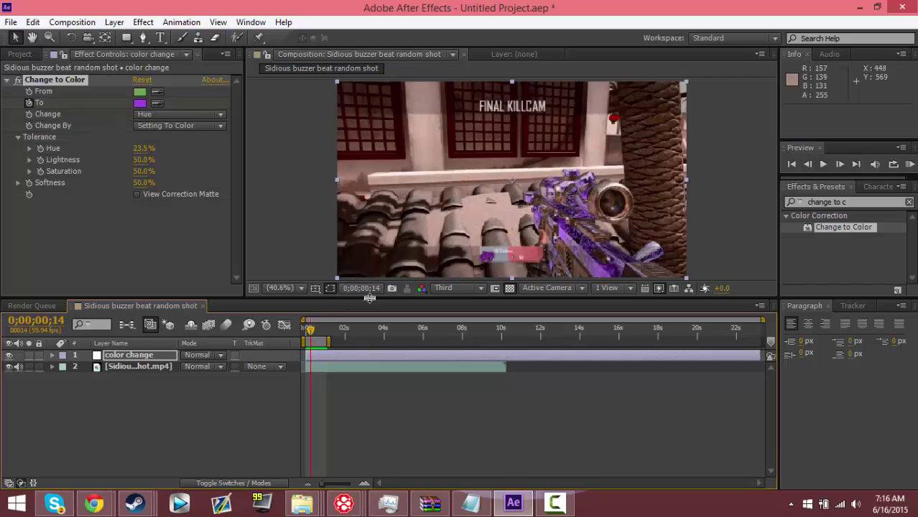